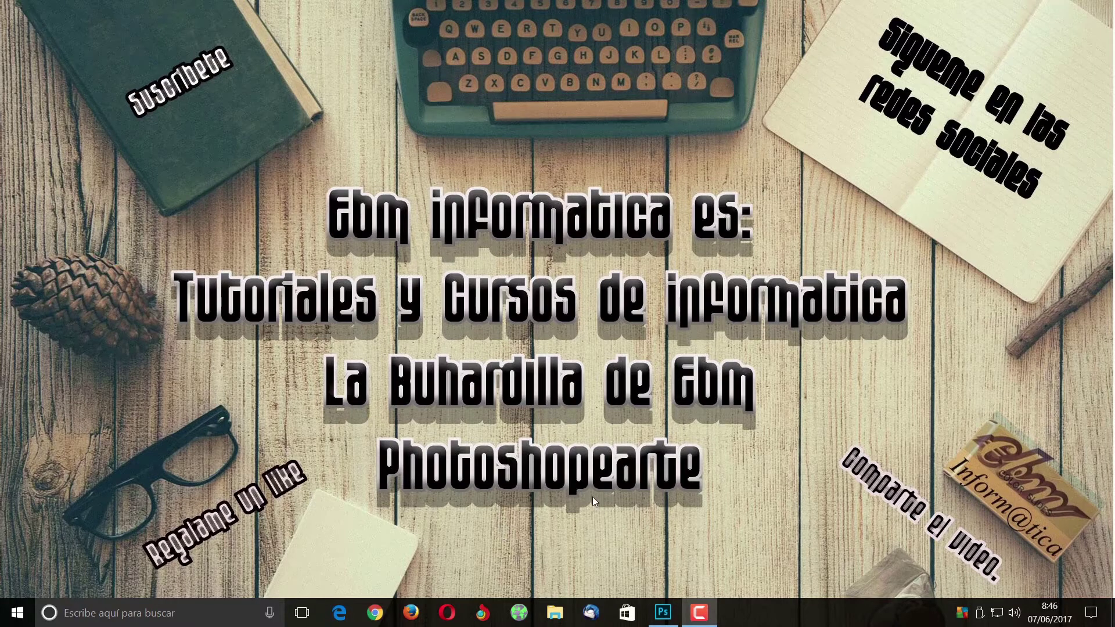
Step: Bring up the field photo and start a Freeform Pen trunk path rising from the grass
click(662, 615)
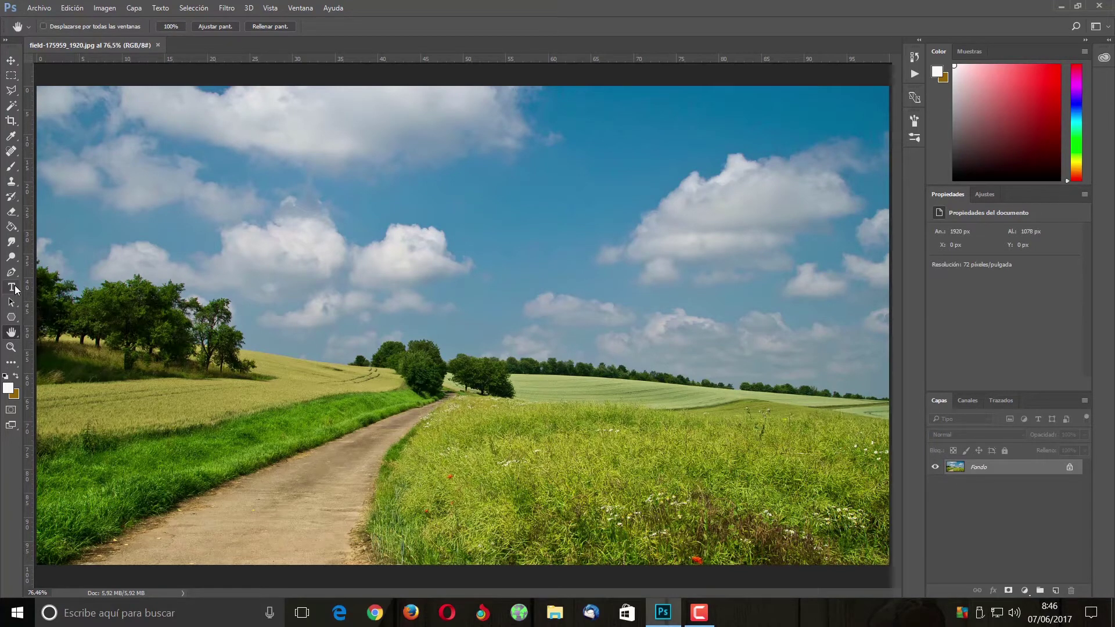
click(13, 274)
right_click(13, 273)
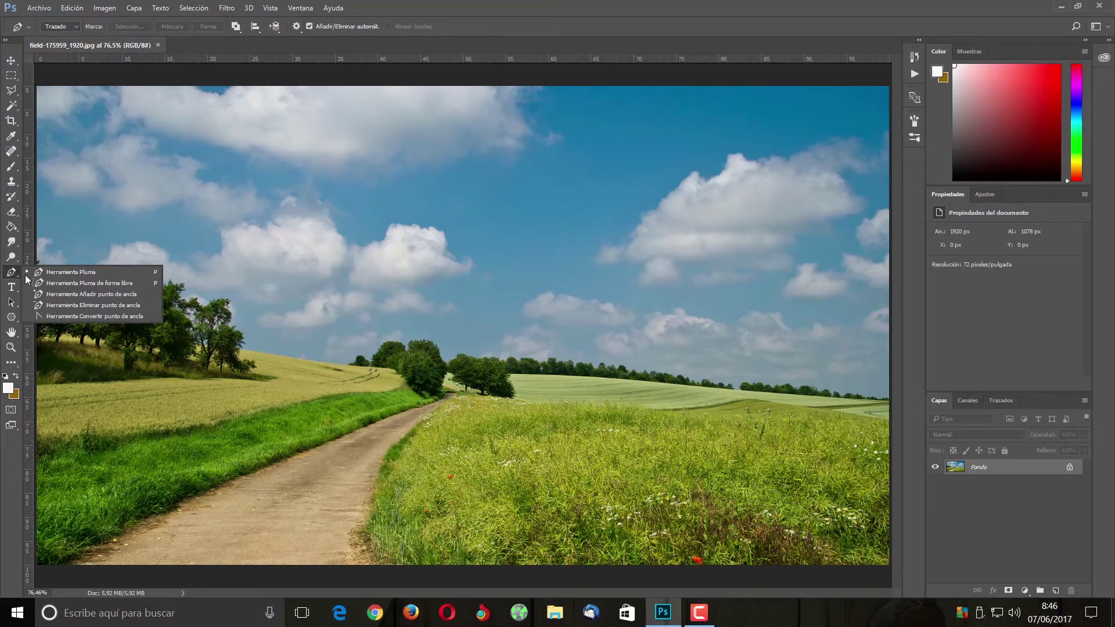
click(67, 282)
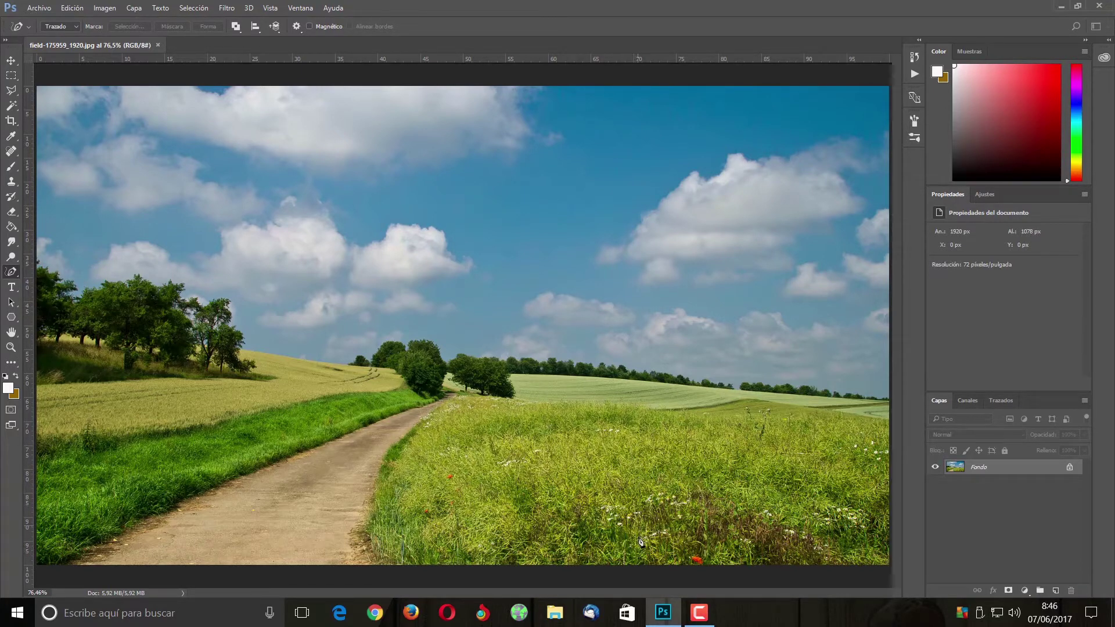
mouse_move(637, 548)
mouse_down()
mouse_move(643, 397)
mouse_move(725, 346)
mouse_up()
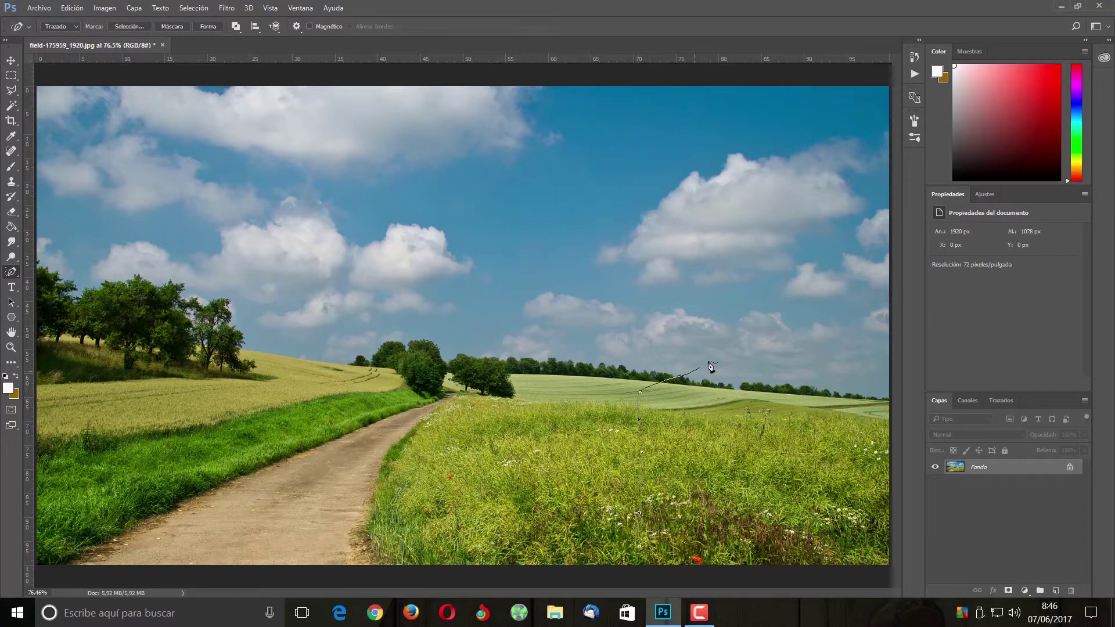
Step: Extend the path along the horizon, add branches curving up into the sky, and show the work path
drag(634, 392, 509, 353)
drag(636, 392, 572, 386)
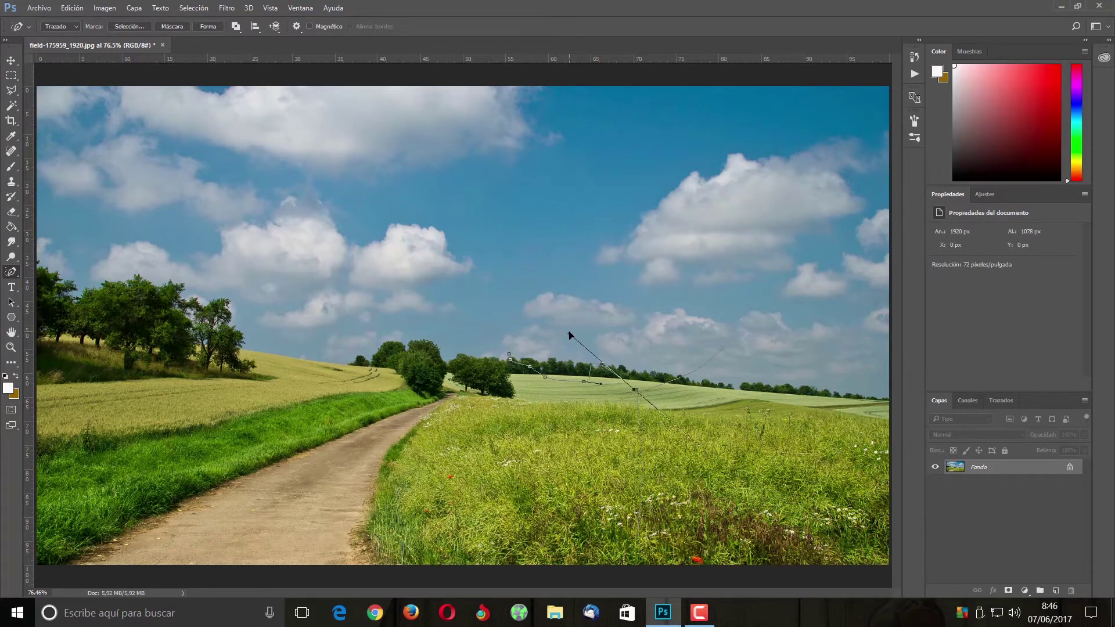
drag(637, 390, 698, 317)
mouse_move(638, 388)
mouse_down()
mouse_move(558, 319)
mouse_move(556, 346)
mouse_up()
mouse_move(634, 375)
mouse_down()
mouse_move(614, 329)
mouse_move(624, 282)
mouse_up()
click(1002, 400)
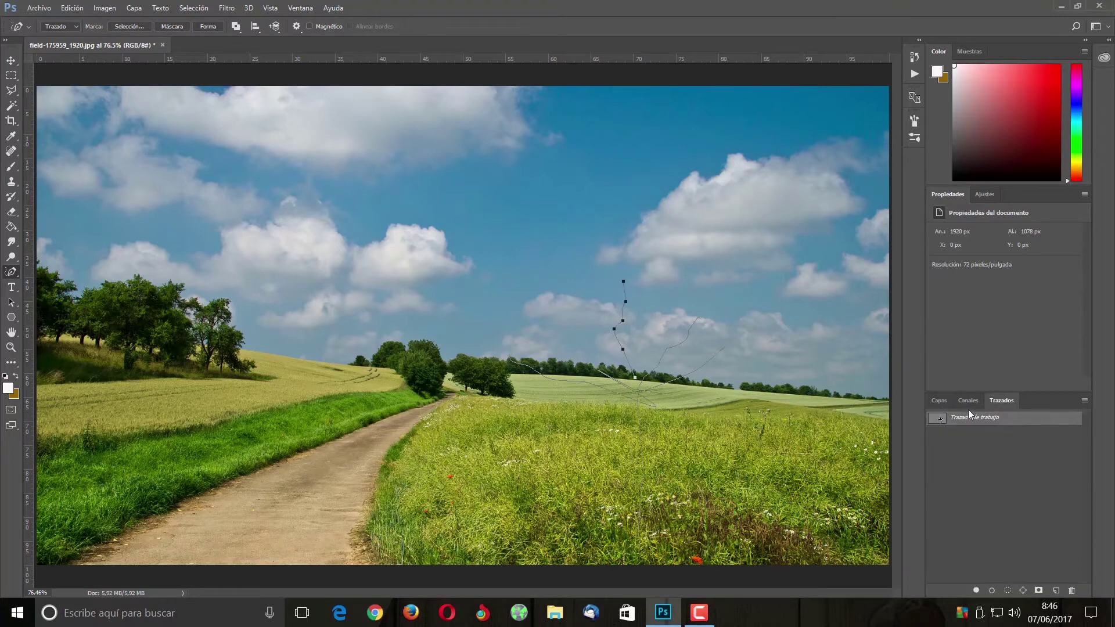
click(226, 9)
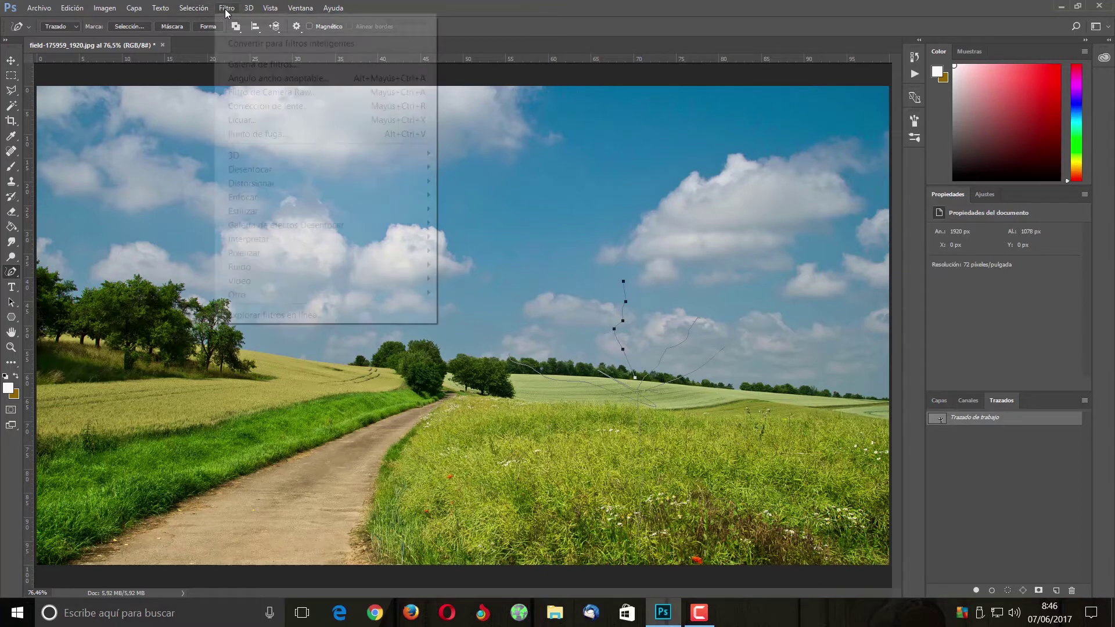
mouse_move(322, 239)
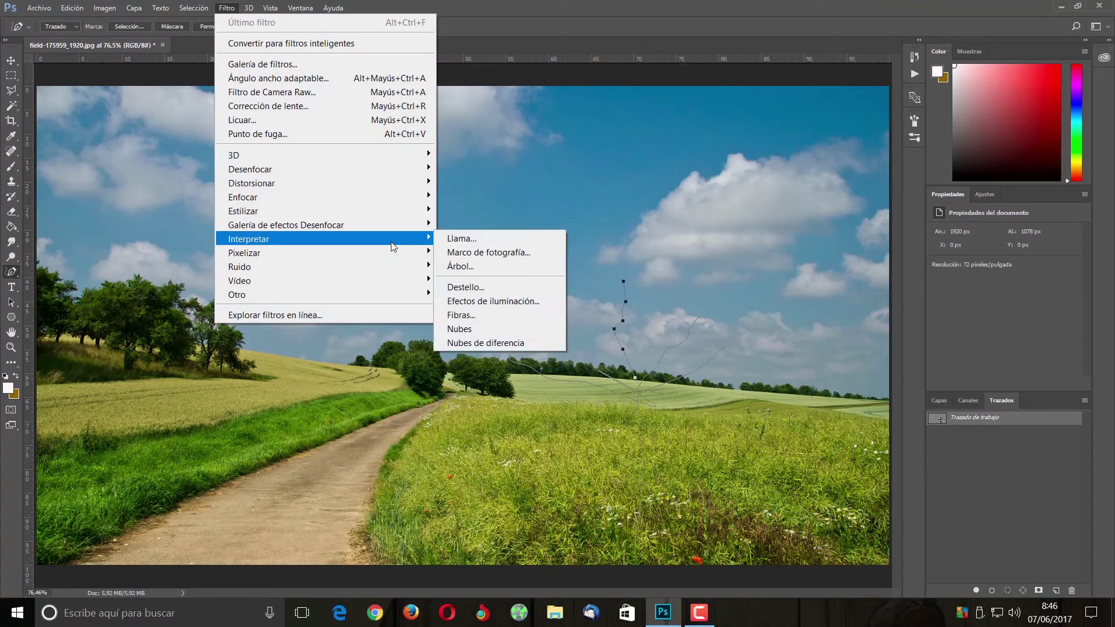
Step: Open the Tree (Árbol) render filter for the work path and list the base tree types
click(493, 266)
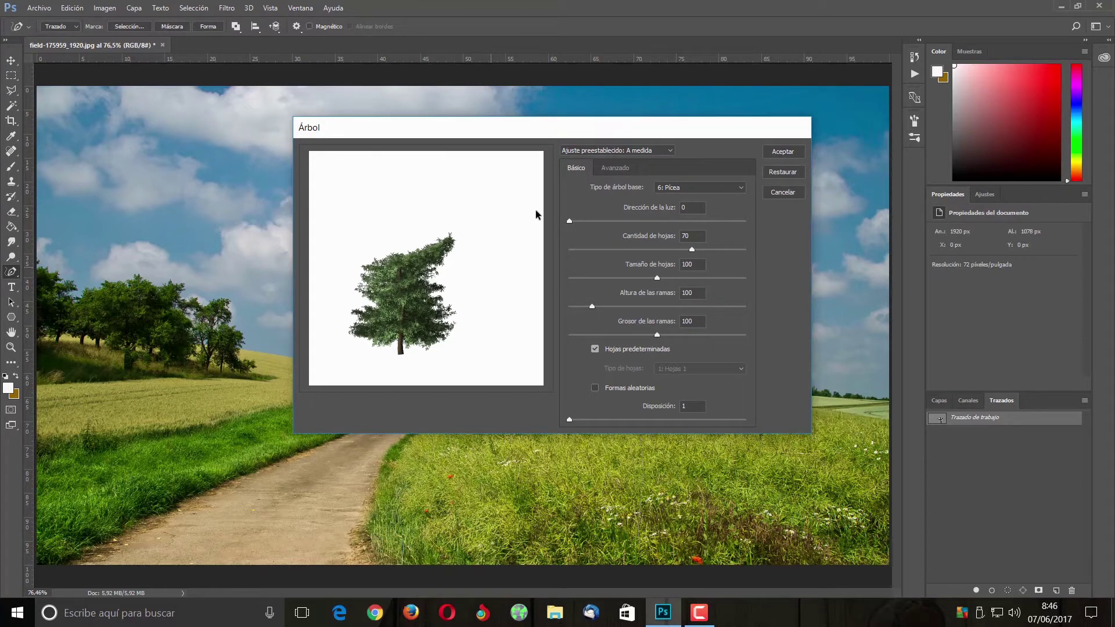
click(737, 191)
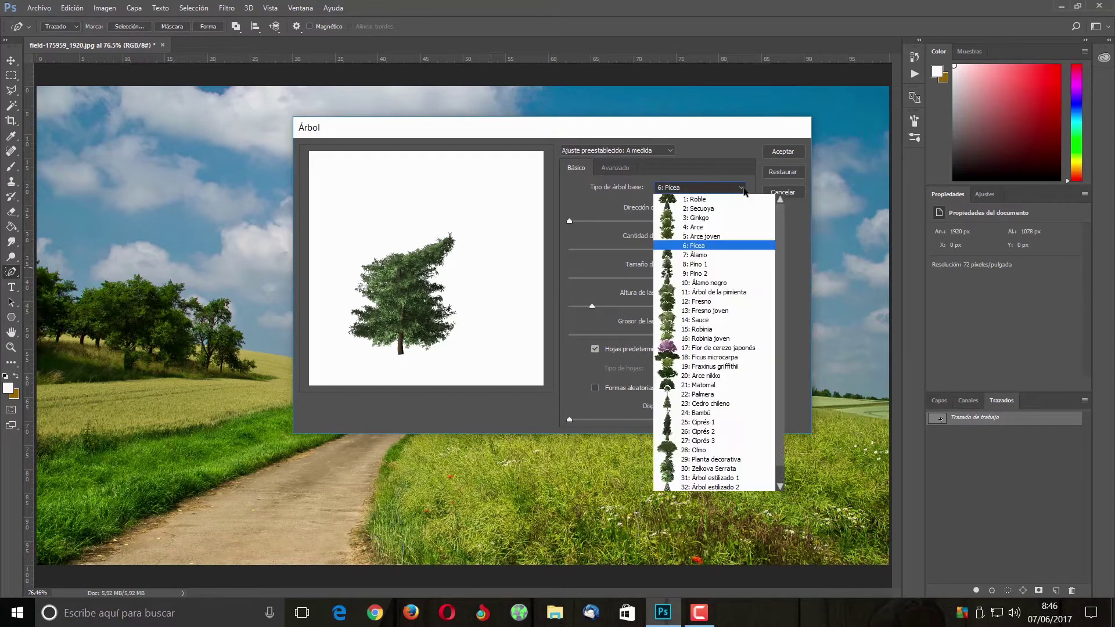
Step: Set the base tree type to 12: Fresno after trying Roble, then view the Avanzado settings
click(729, 199)
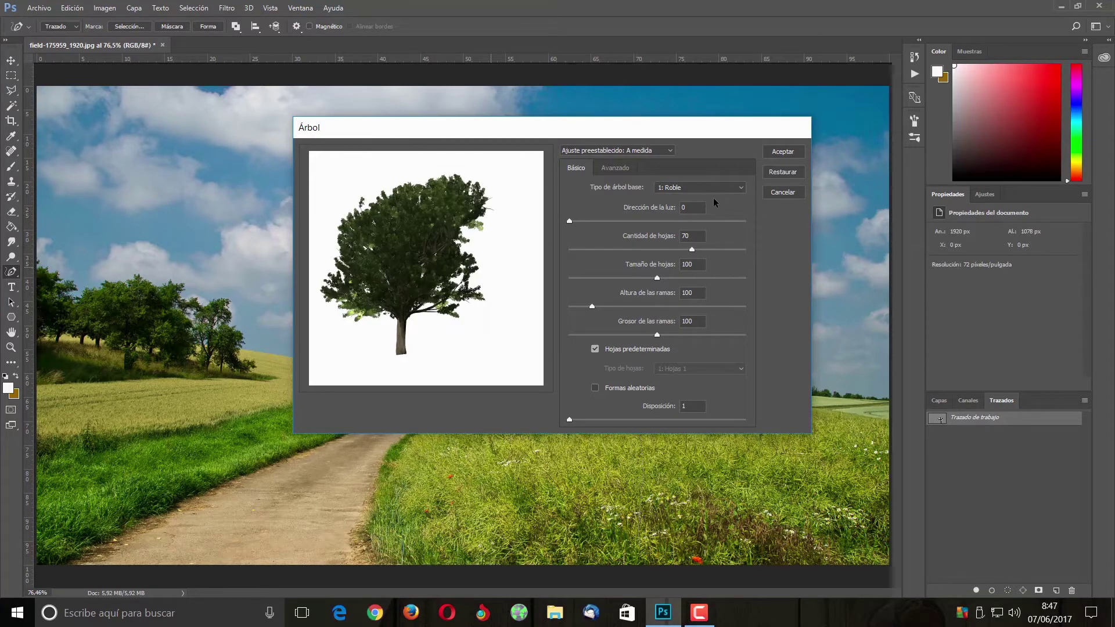
click(741, 190)
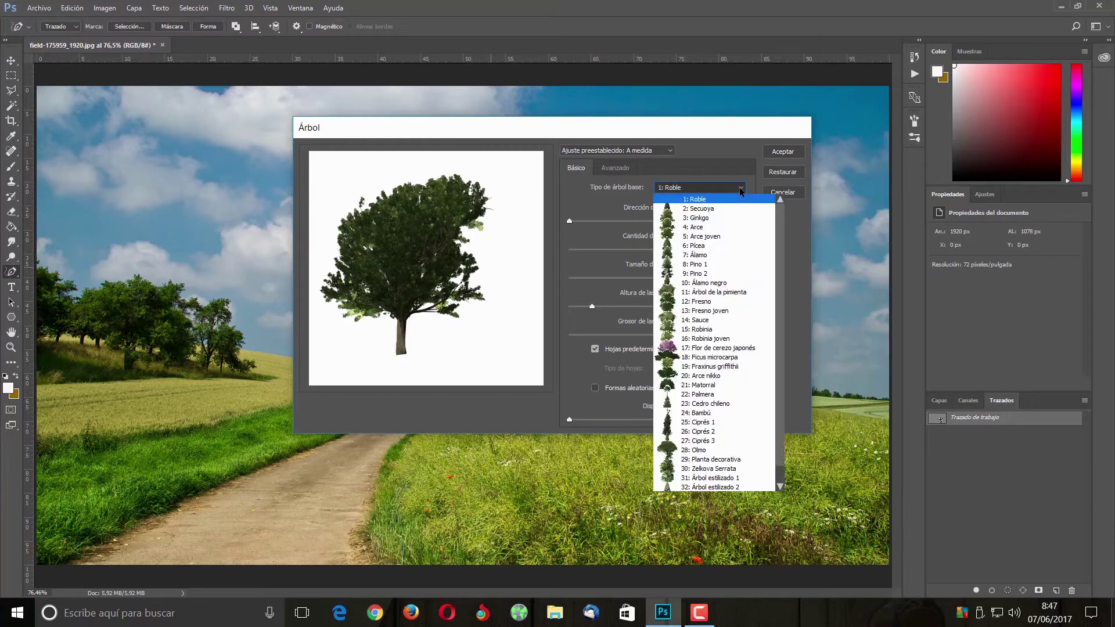
click(701, 303)
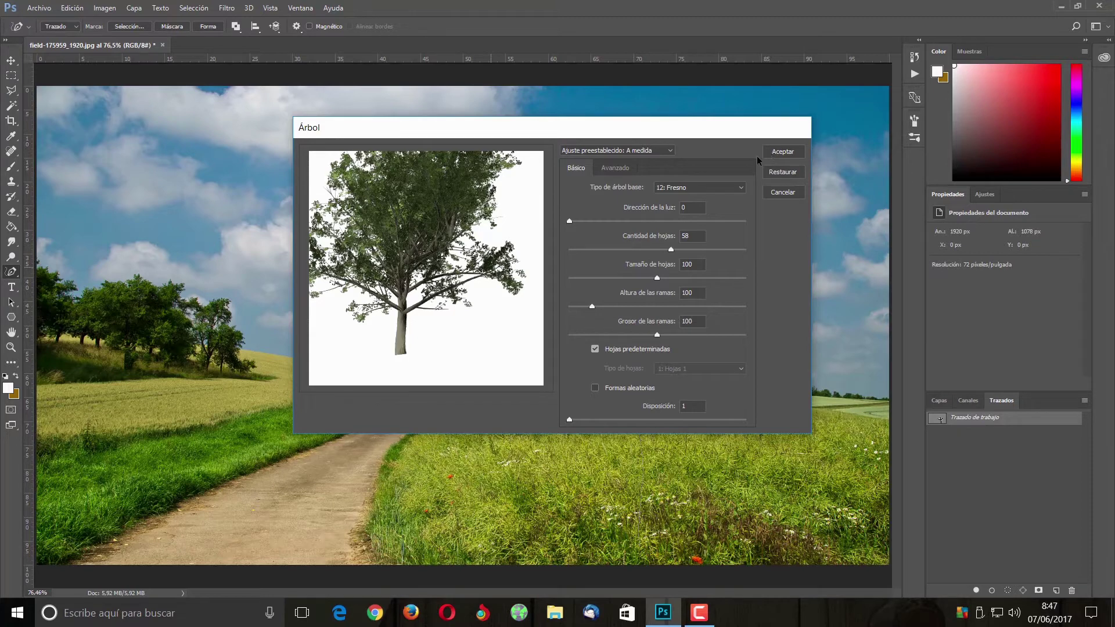
click(618, 166)
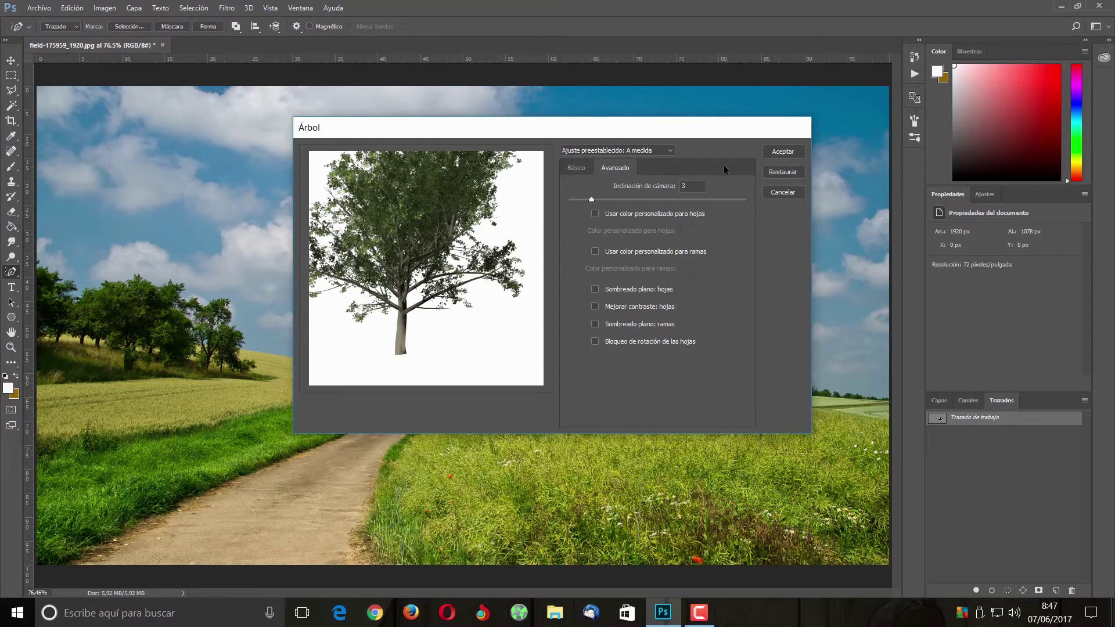
Step: Render the Fresno tree along the path into the green field, then delete the work path
click(782, 150)
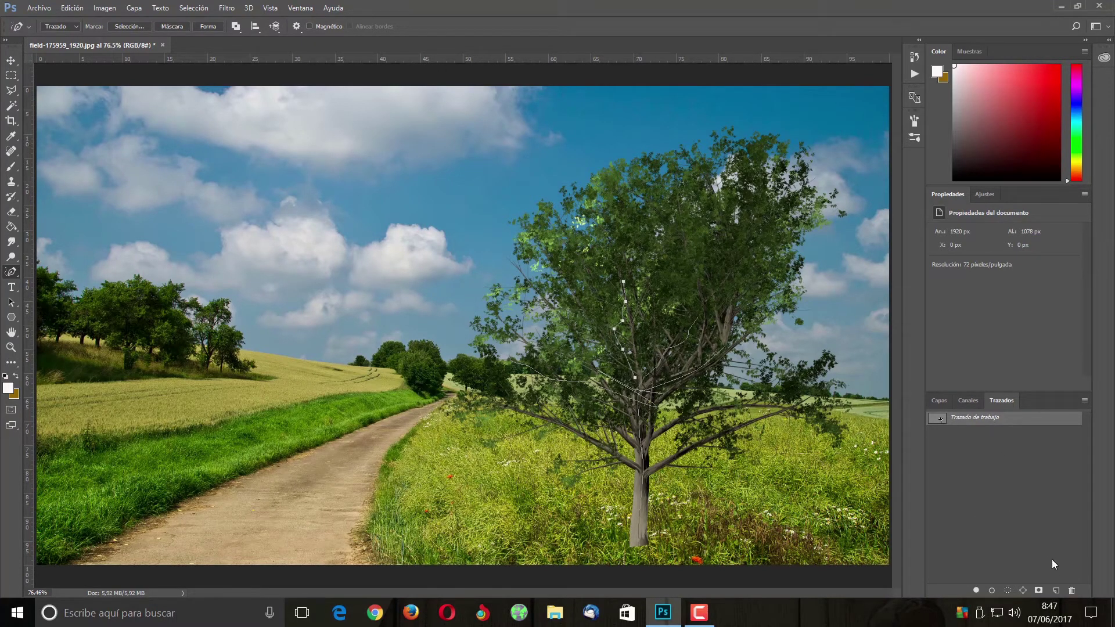
click(1072, 591)
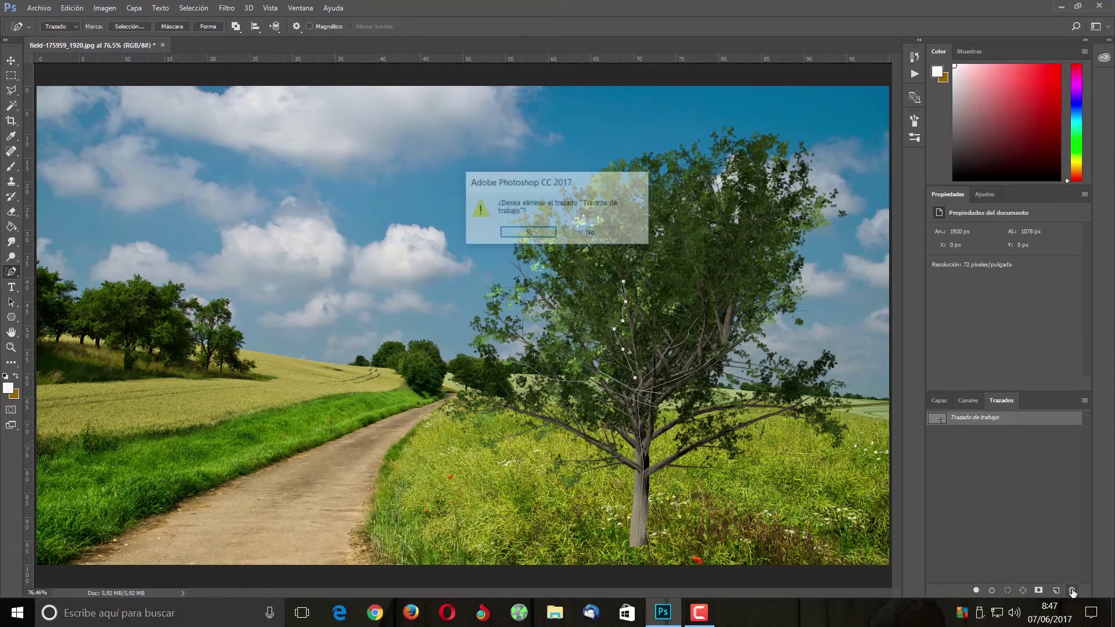
Step: Confirm deleting the work path, return to the Capas panel and select the Move tool
click(530, 234)
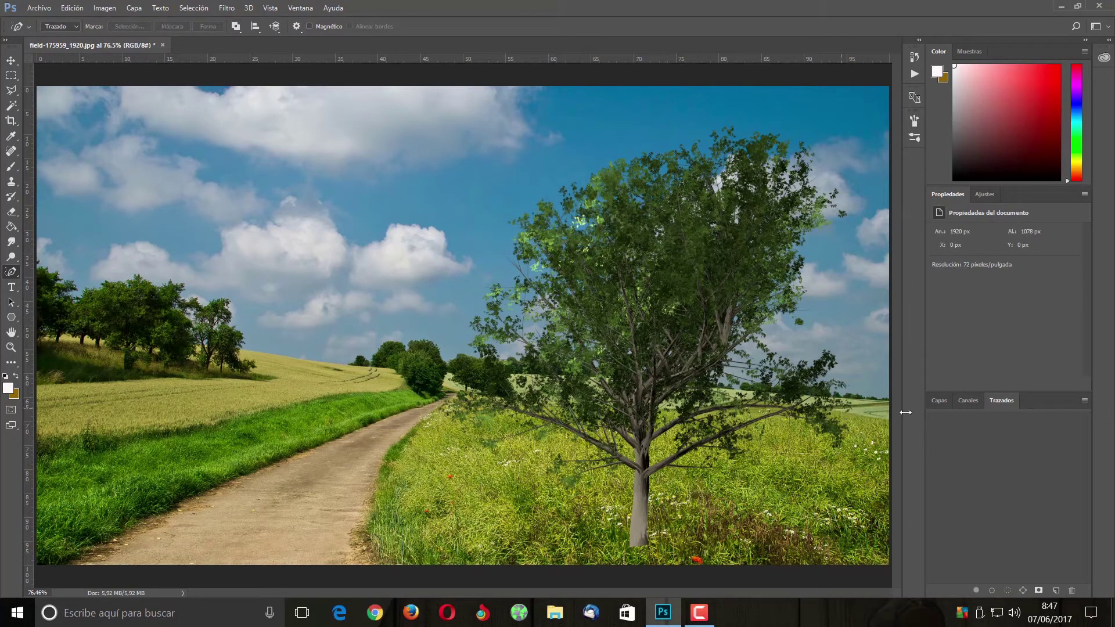
click(936, 401)
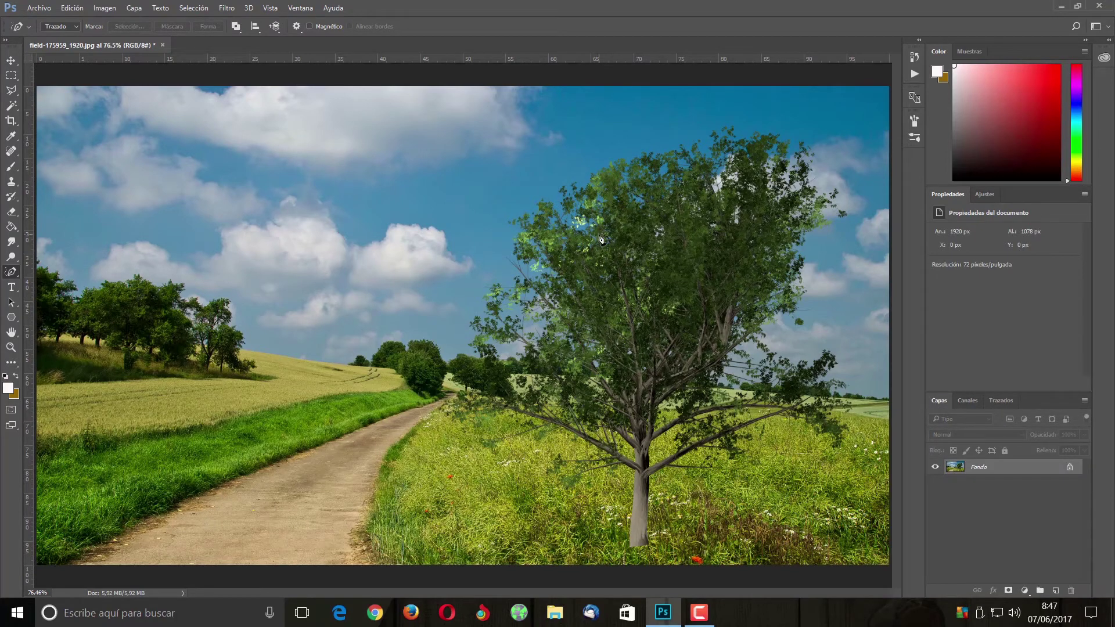
click(11, 61)
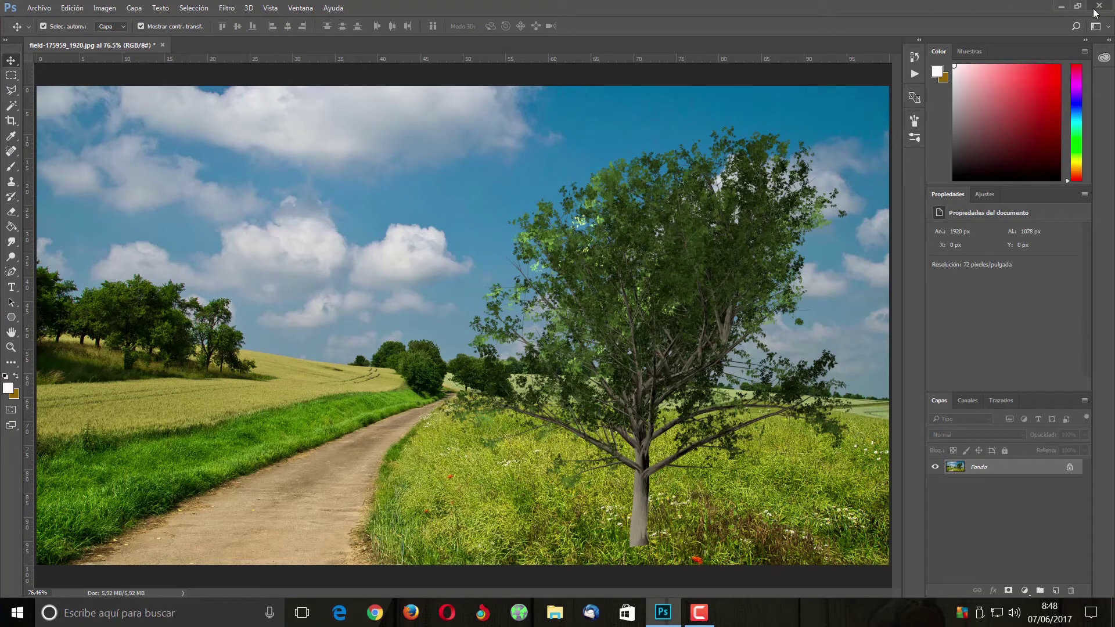
Step: Minimize Photoshop so the desktop wallpaper shows
click(1060, 7)
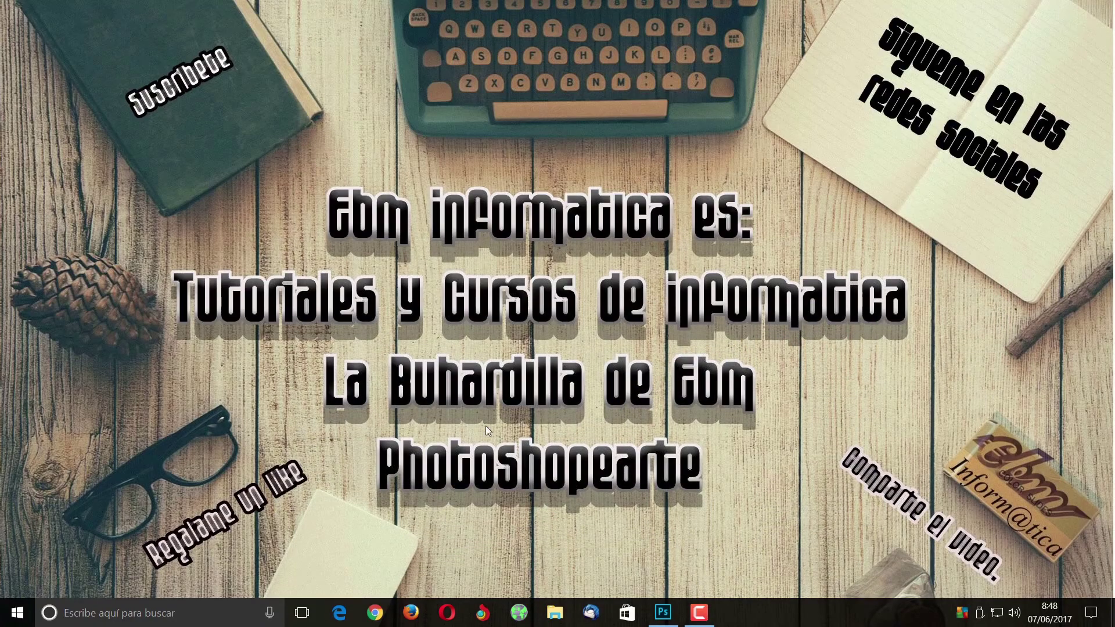